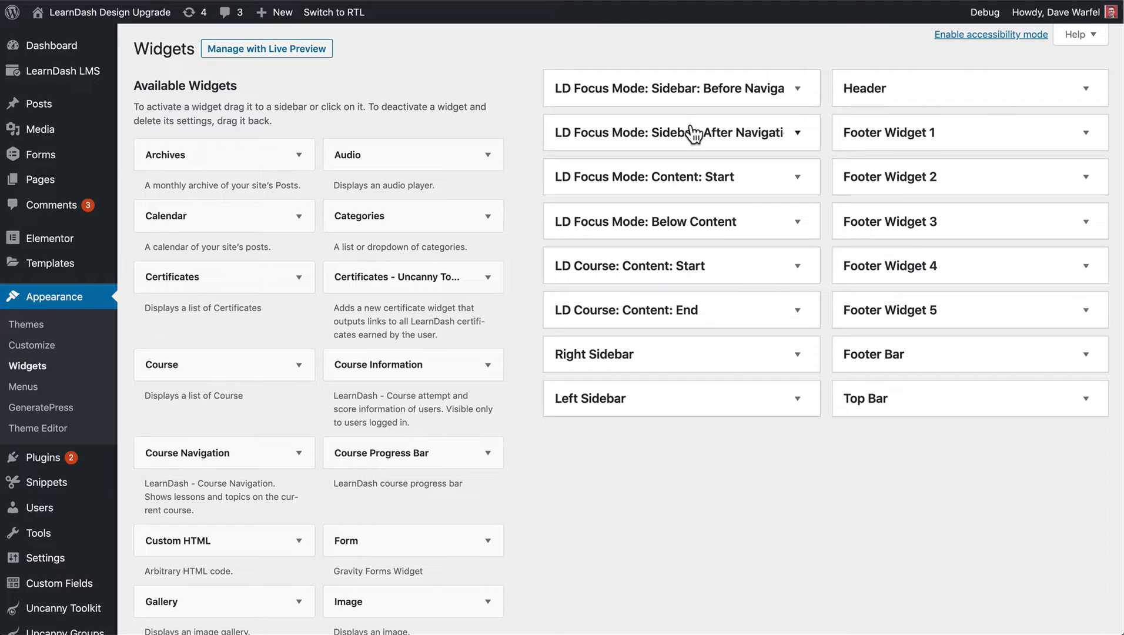
Expand the LD Focus Mode: Sidebar: Before Navigation widget area to view its description and widgets
click(797, 90)
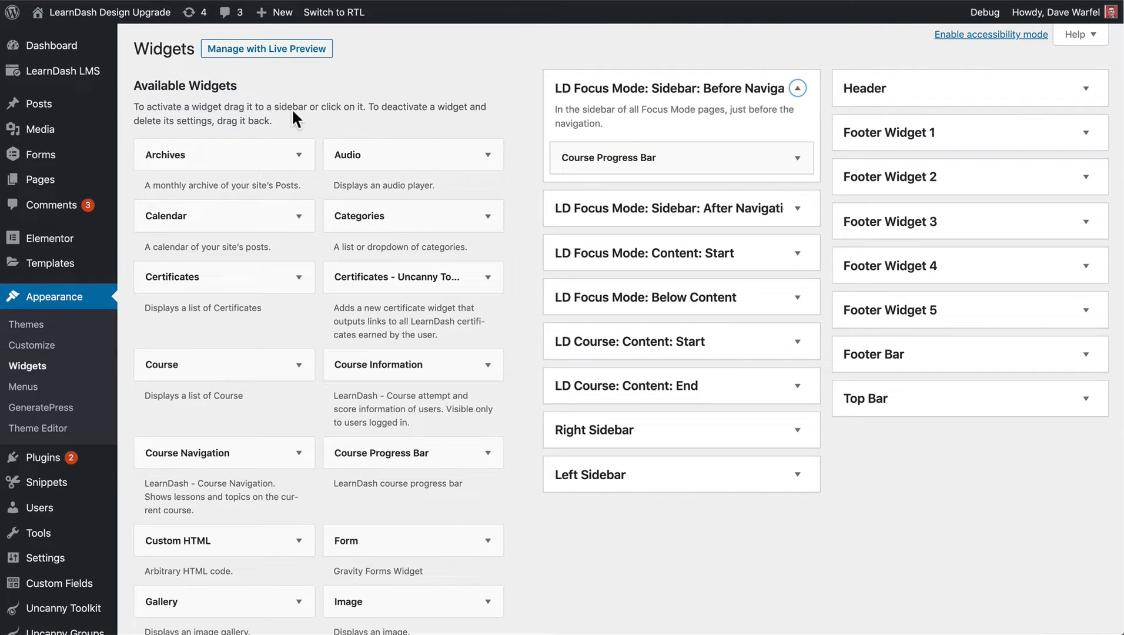
scroll(316, 139, down, 2)
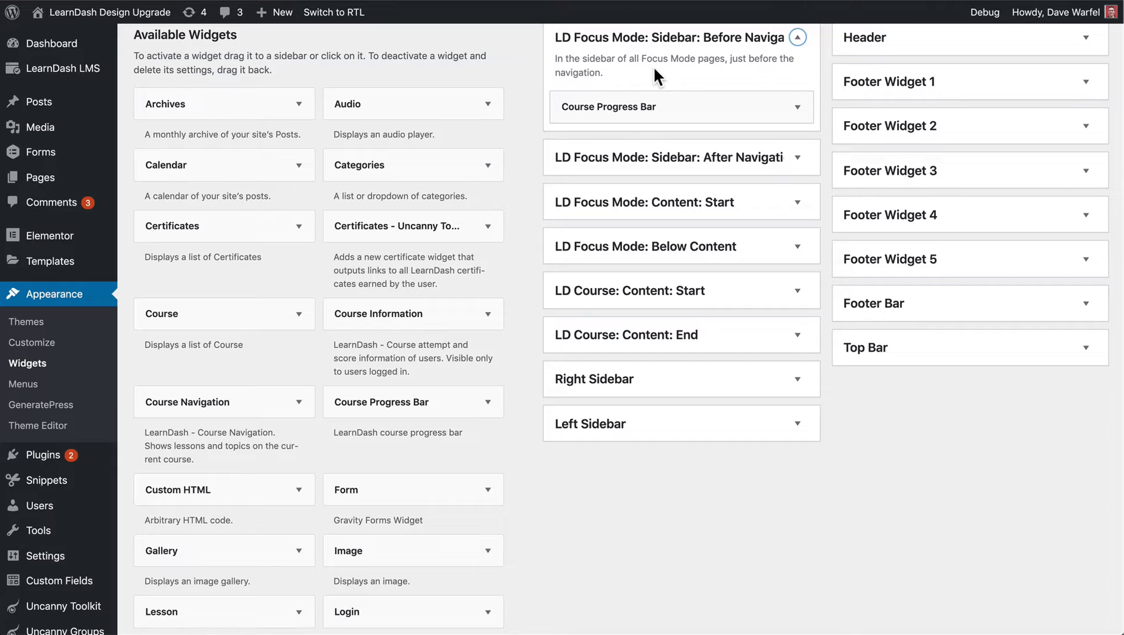
scroll(653, 69, up, 1)
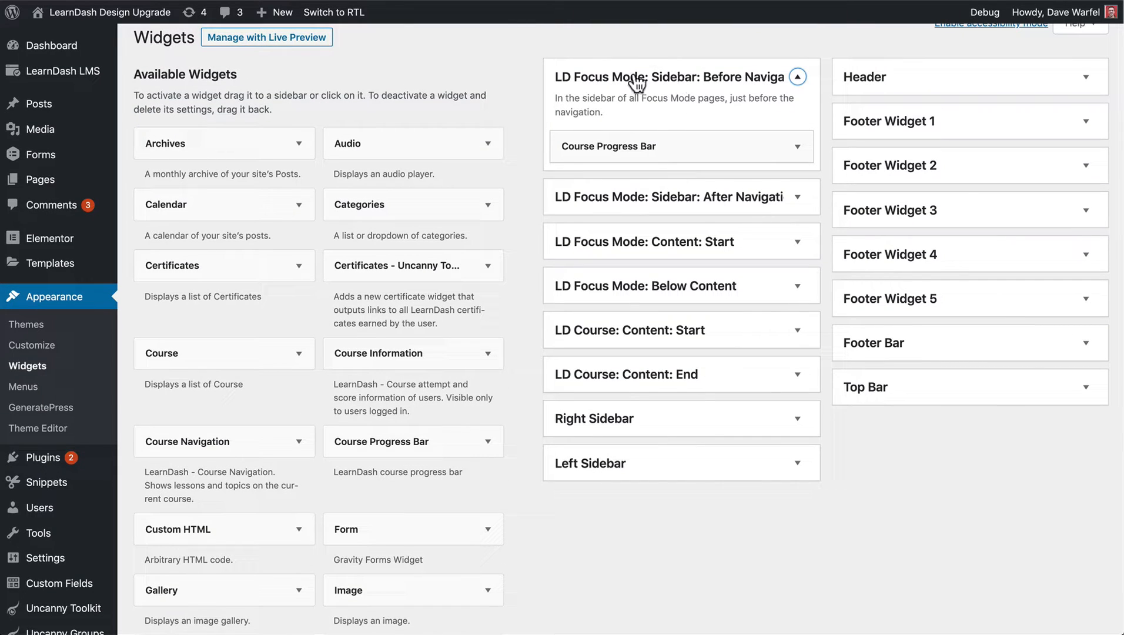
scroll(666, 94, down, 1)
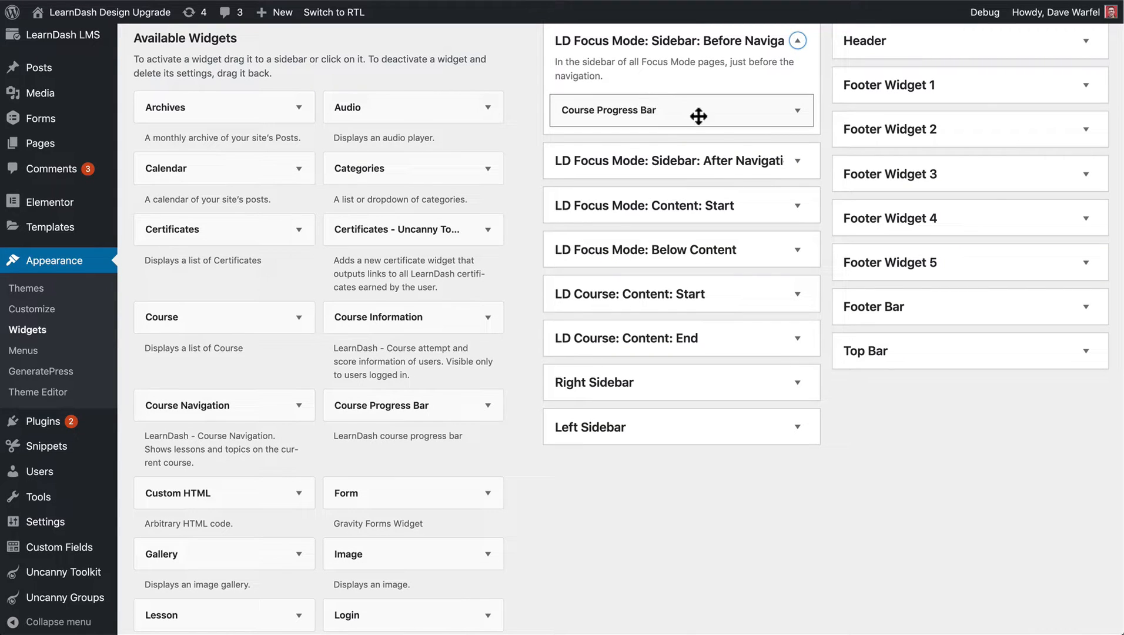
Expand the LD Focus Mode: Sidebar: After Navigation area and inspect its Text widget, closing the widget when finished
click(798, 160)
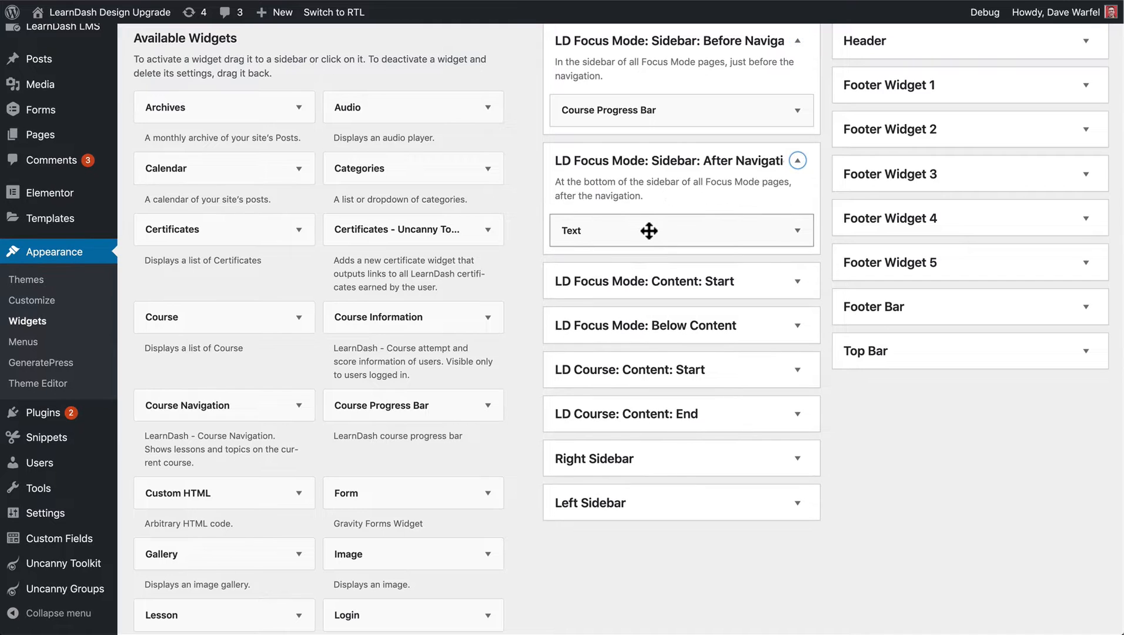
click(797, 230)
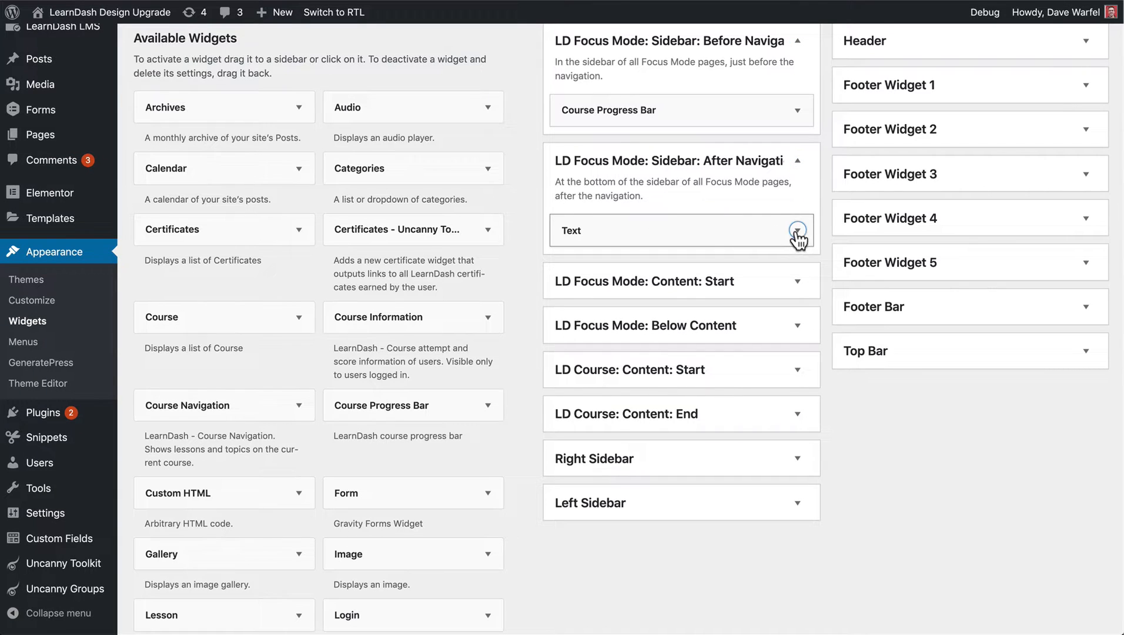
scroll(622, 256, down, 3)
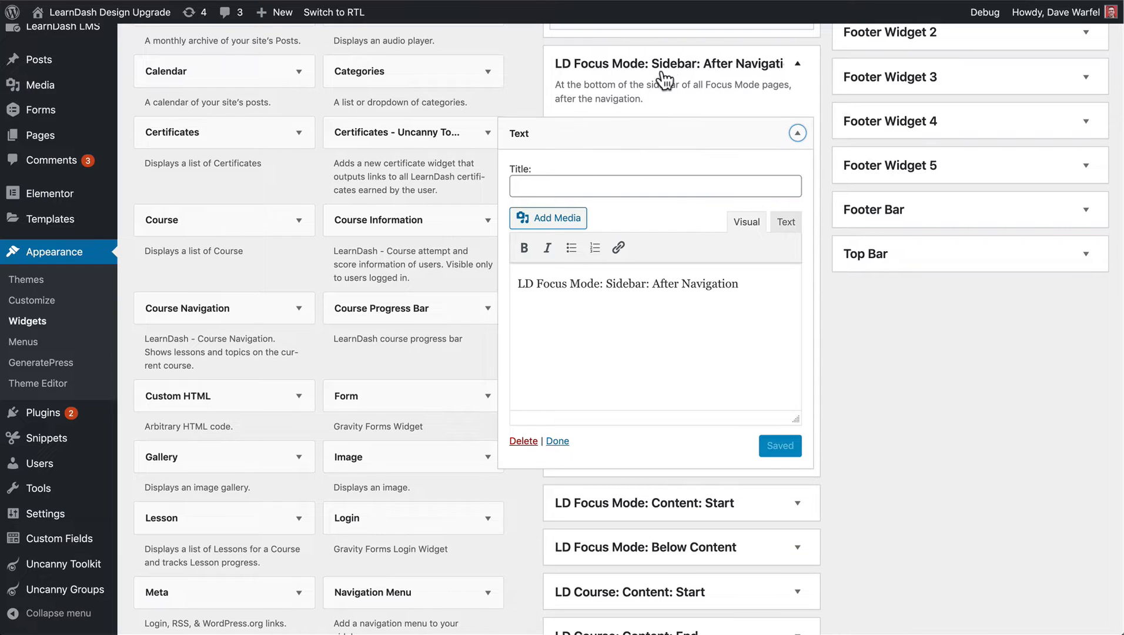
click(797, 134)
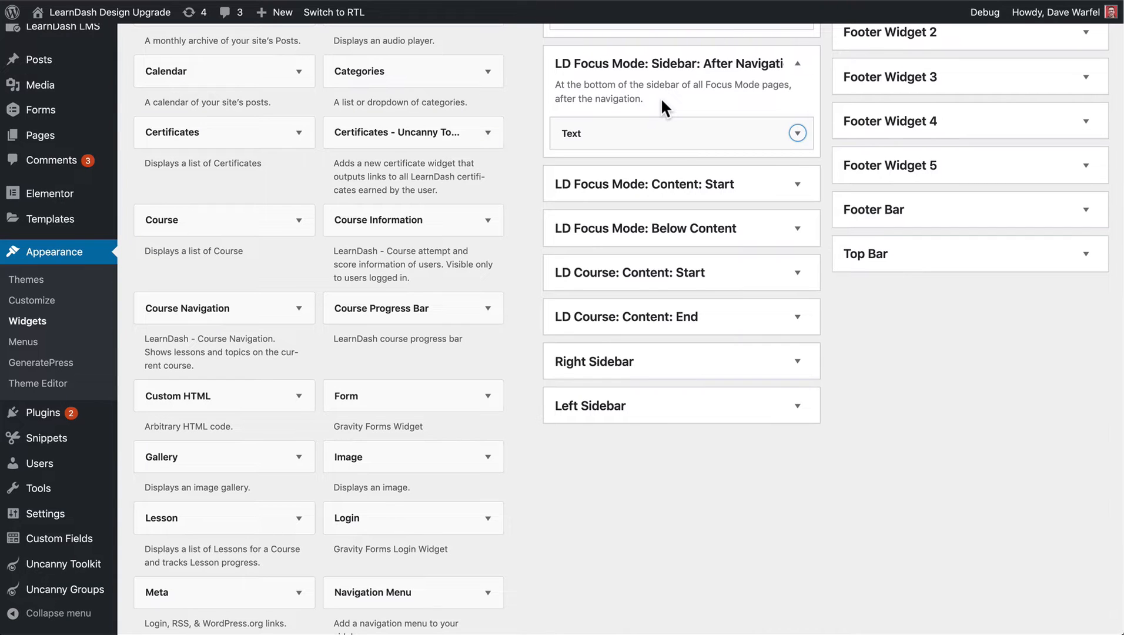
Open the focus mode Sidebar: Before Navigation widget area in the Customizer while previewing the Third Lesson page
click(60, 303)
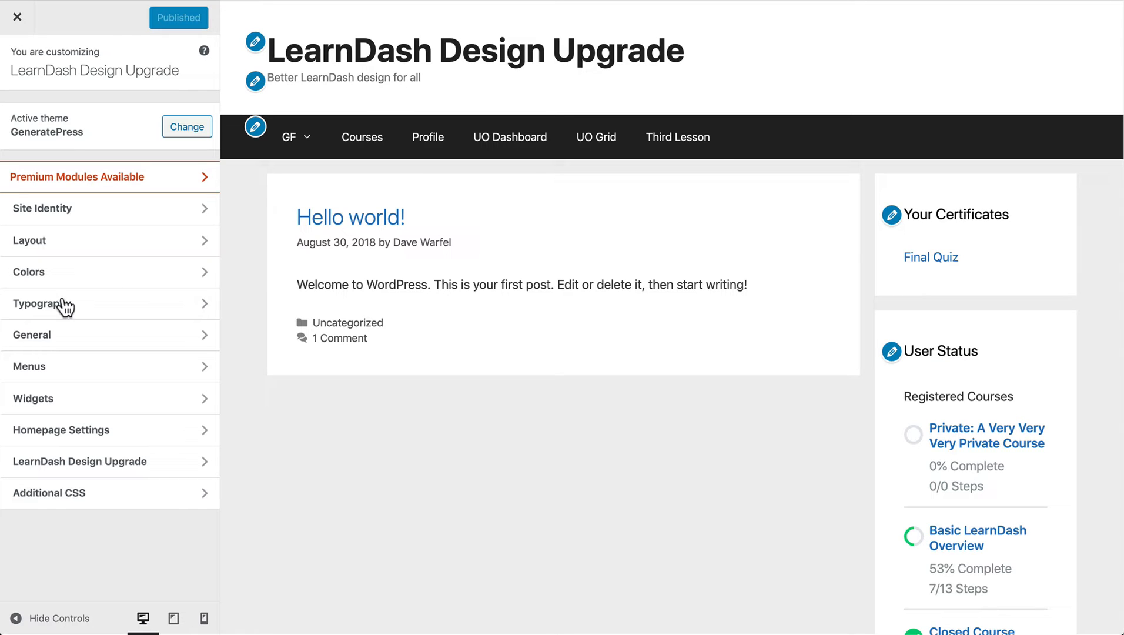
click(670, 137)
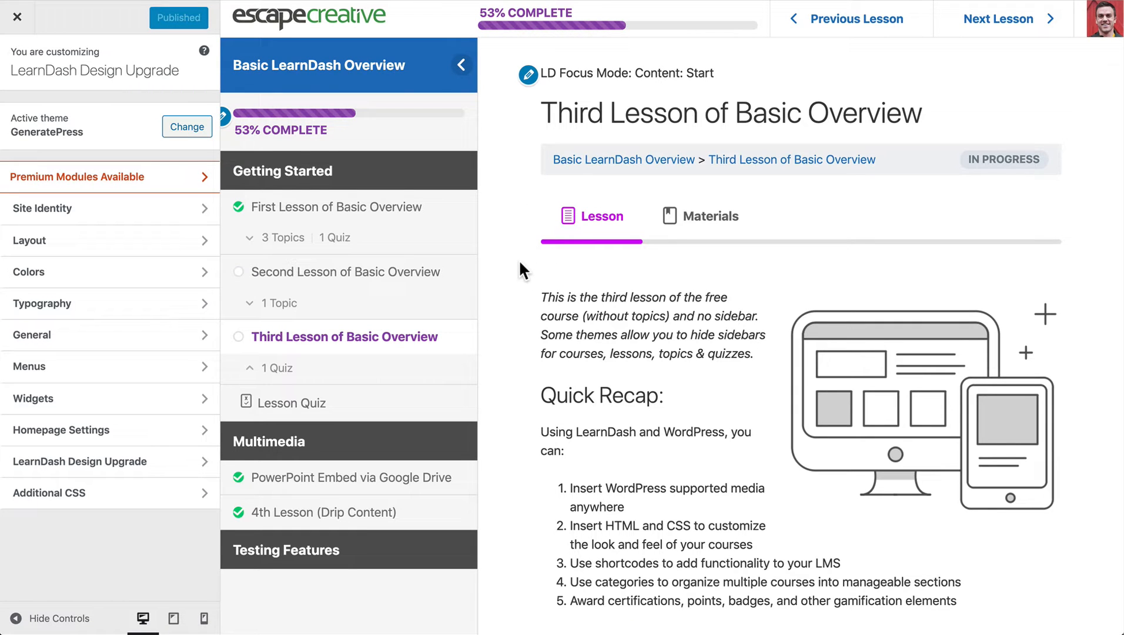
click(95, 403)
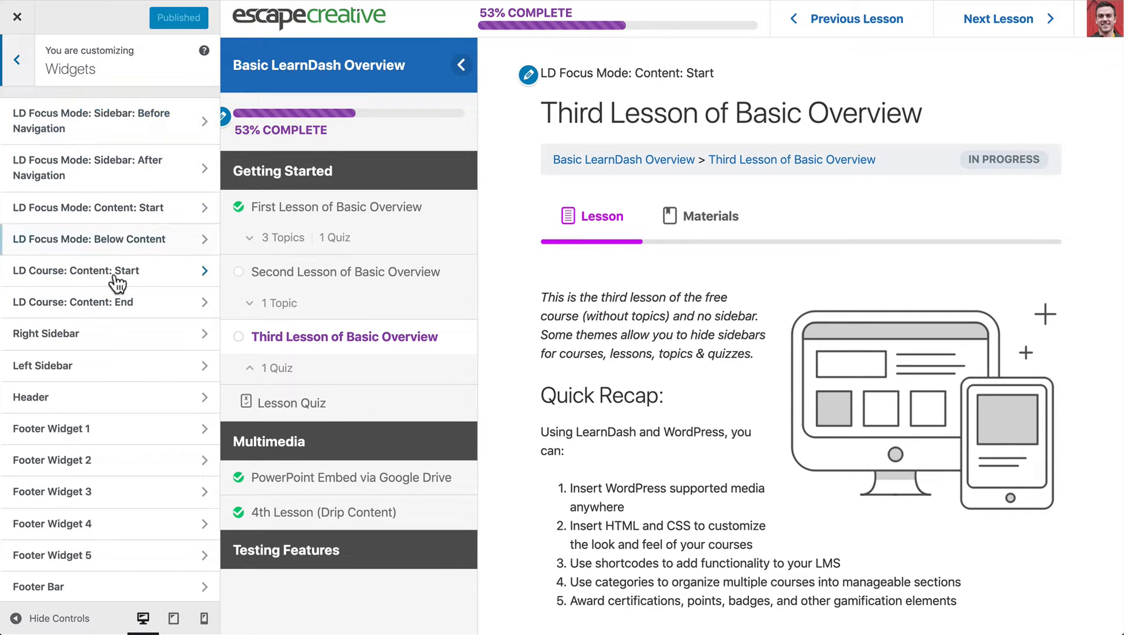
click(139, 122)
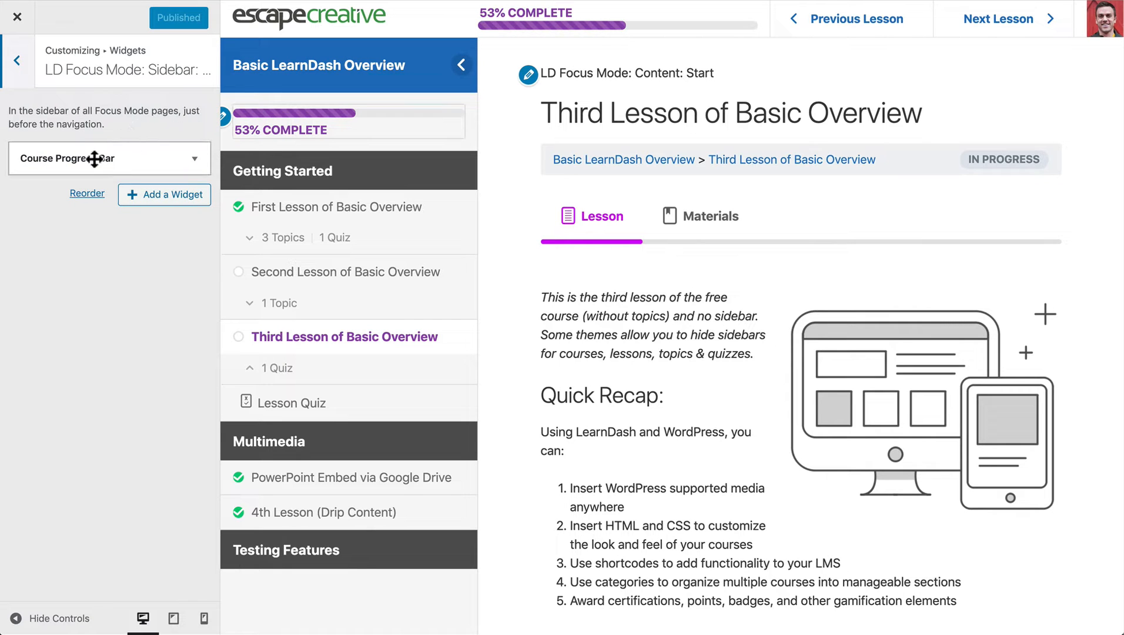
Browse the widgets available for the Before Navigation area and close the list without adding one
click(162, 197)
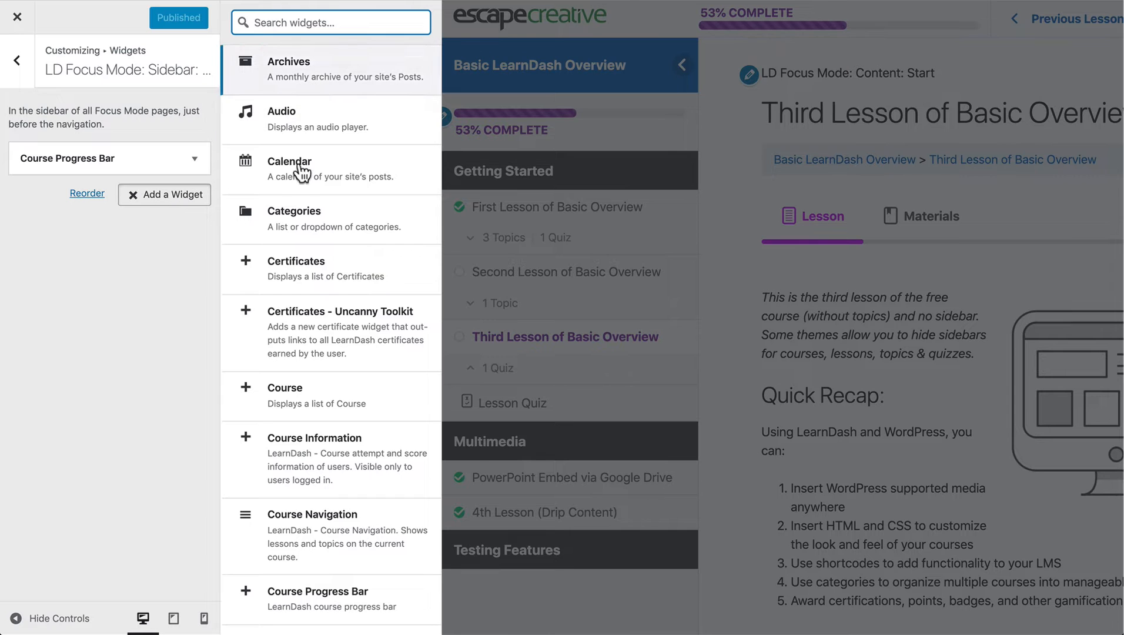
scroll(301, 266, down, 10)
scroll(276, 182, down, 7)
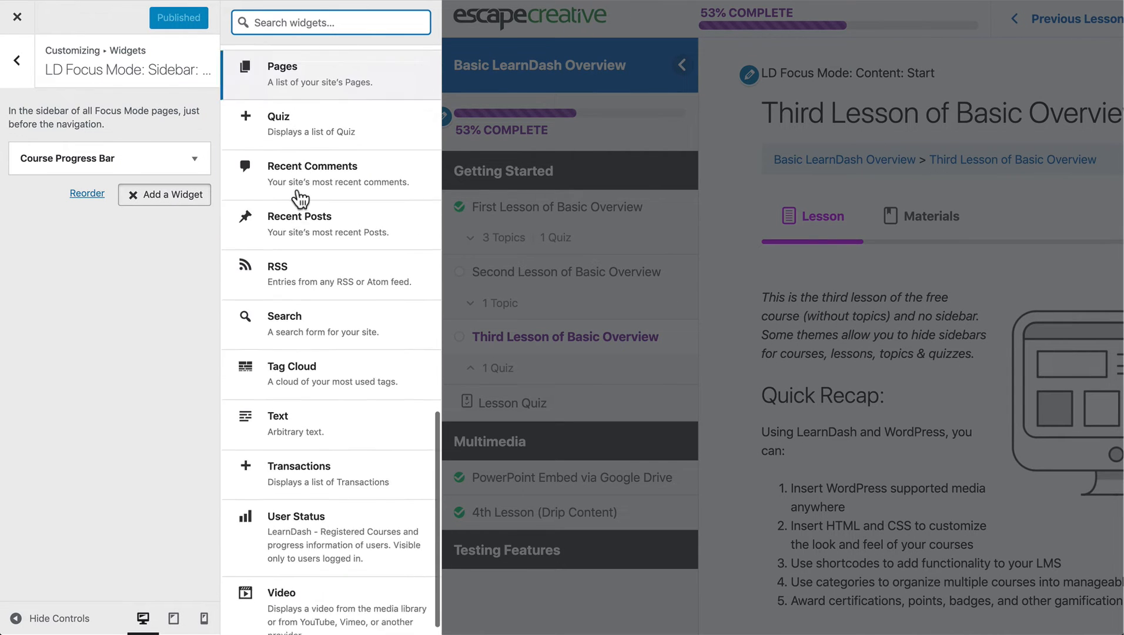
scroll(277, 189, up, 15)
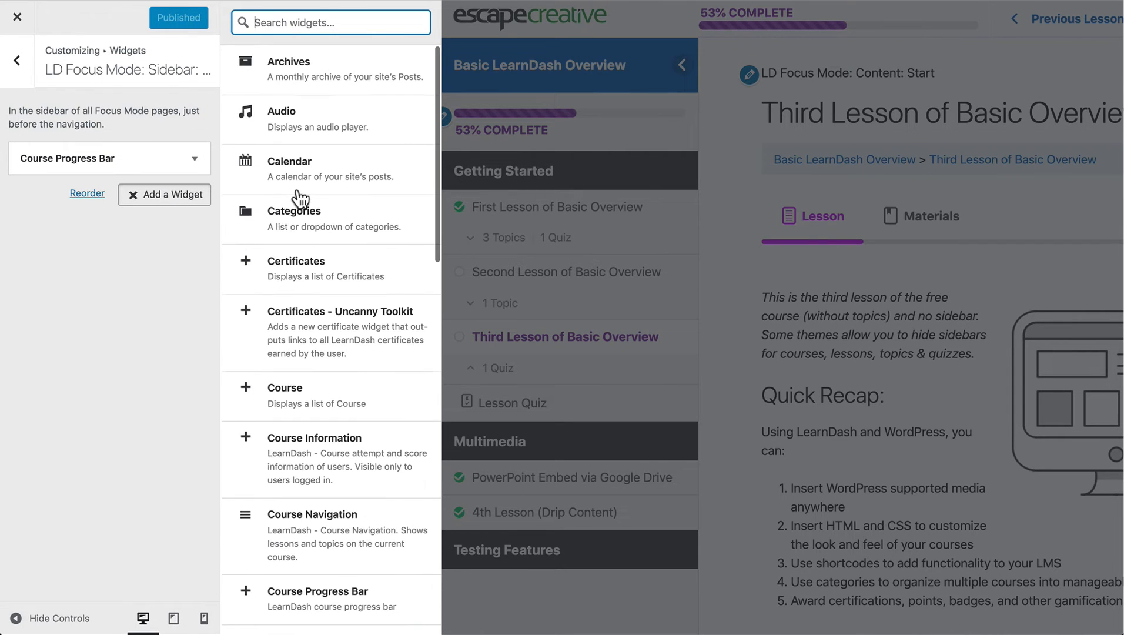
click(156, 199)
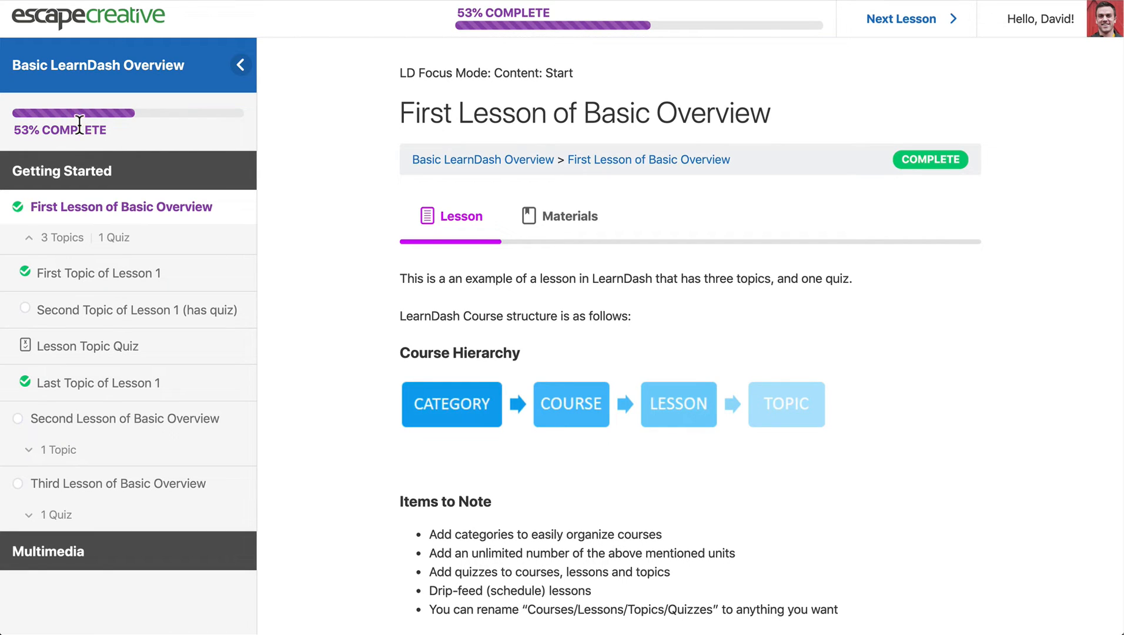
Examine the First Lesson's sidebar down to the After Navigation widget text and highlight the Content: Start text above the lesson title
drag(11, 171, 116, 174)
click(116, 174)
scroll(123, 114, down, 5)
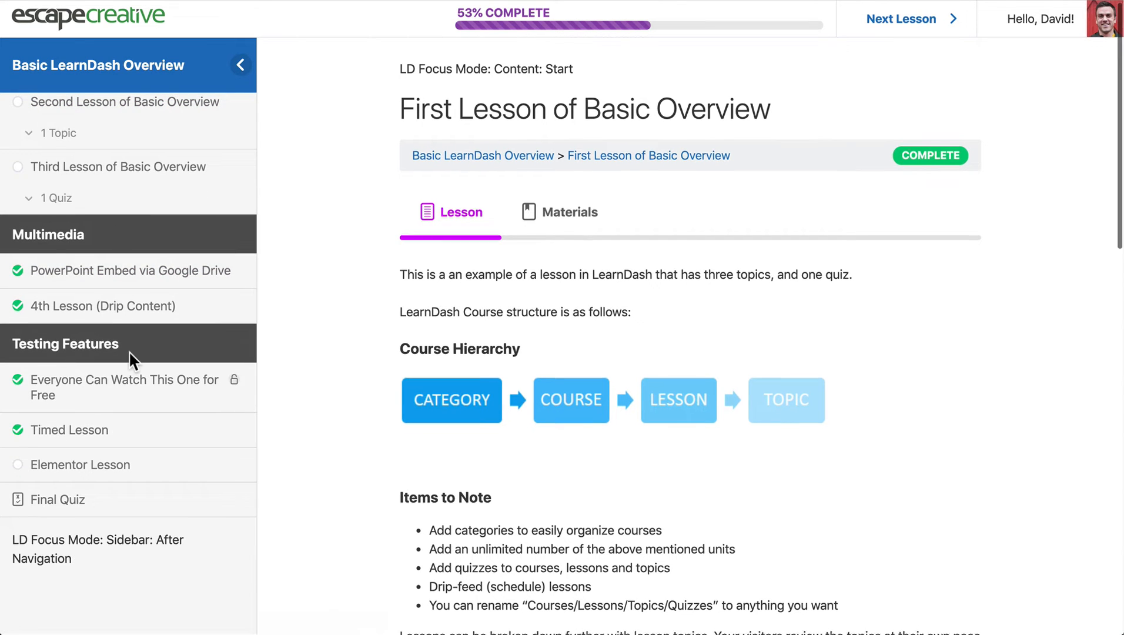
scroll(128, 353, down, 1)
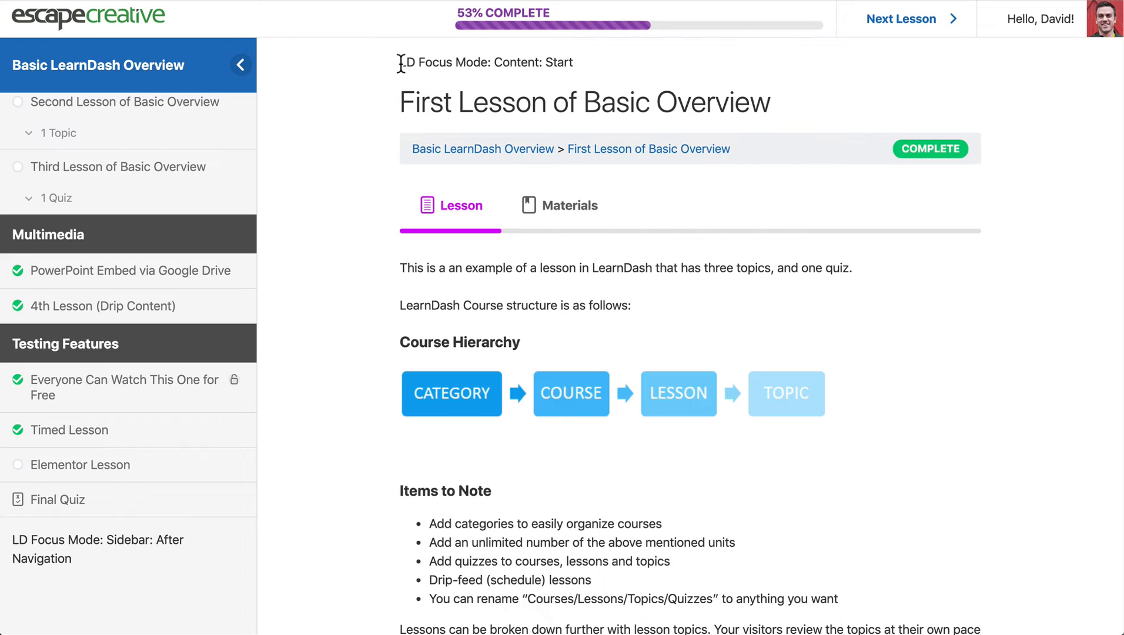
drag(402, 63, 607, 63)
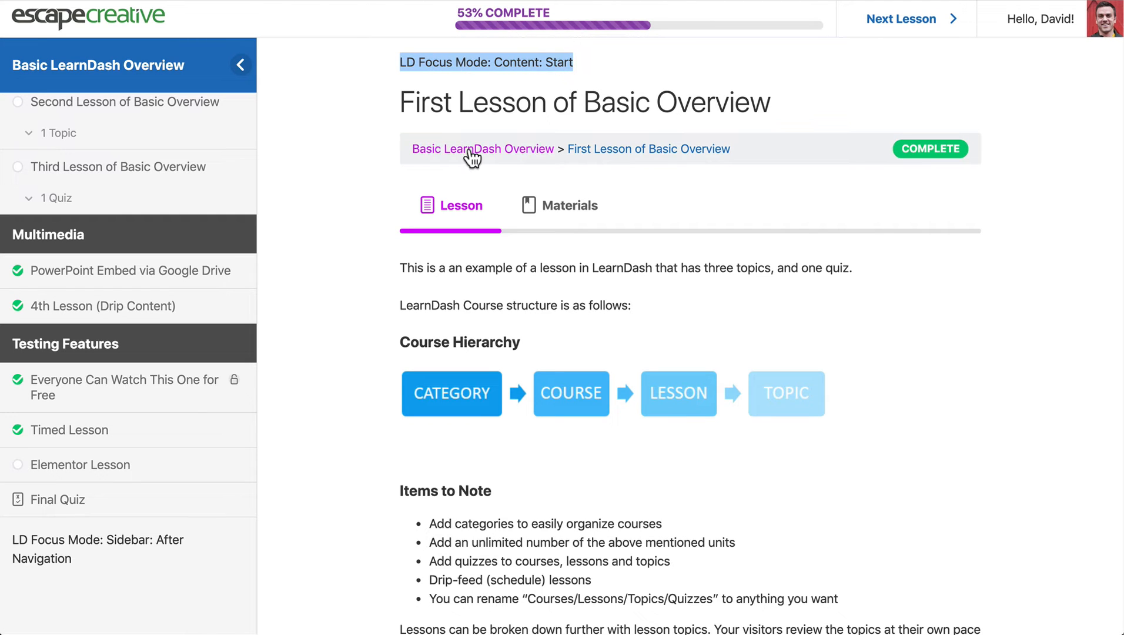
Find and highlight the LD Focus Mode: Below Content widget text between the lesson navigation and the comments
scroll(356, 276, down, 6)
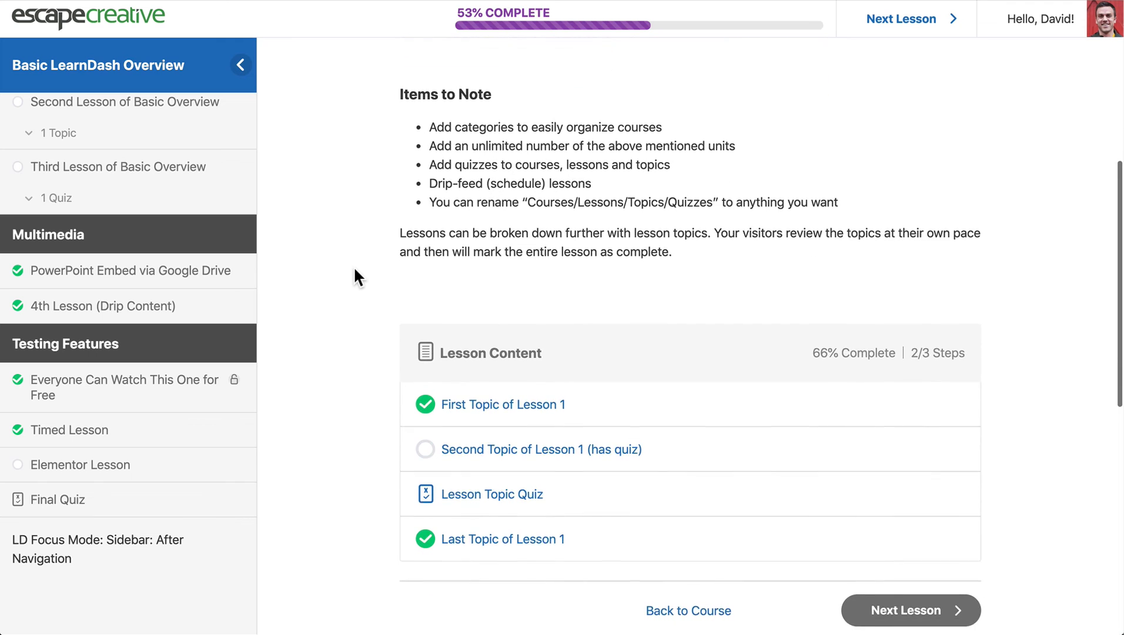
scroll(356, 277, down, 3)
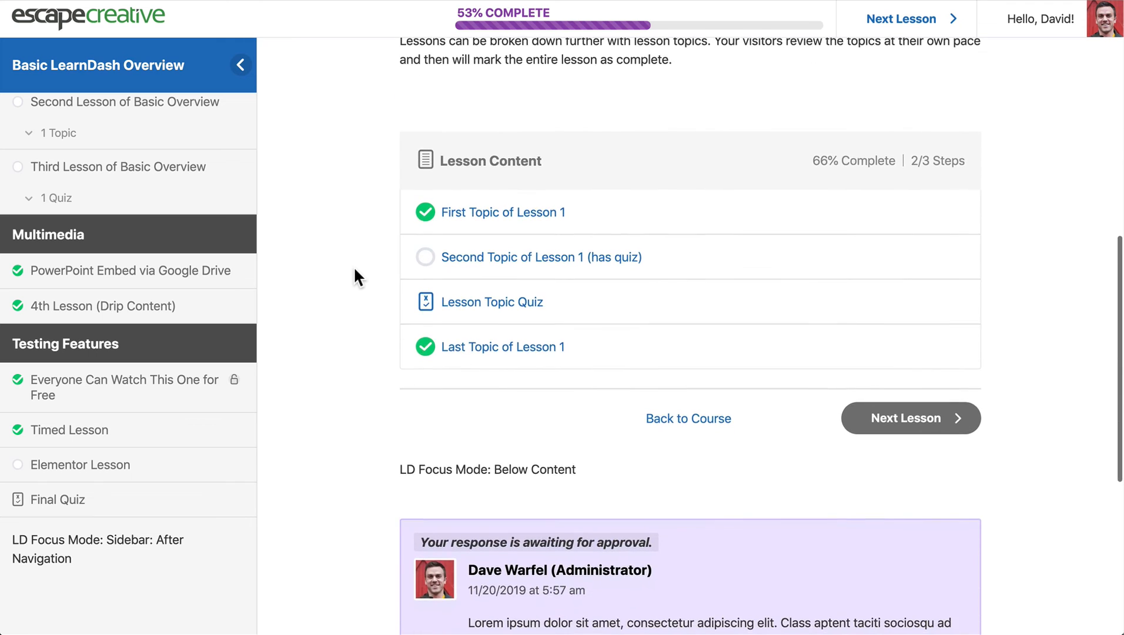
scroll(352, 266, down, 1)
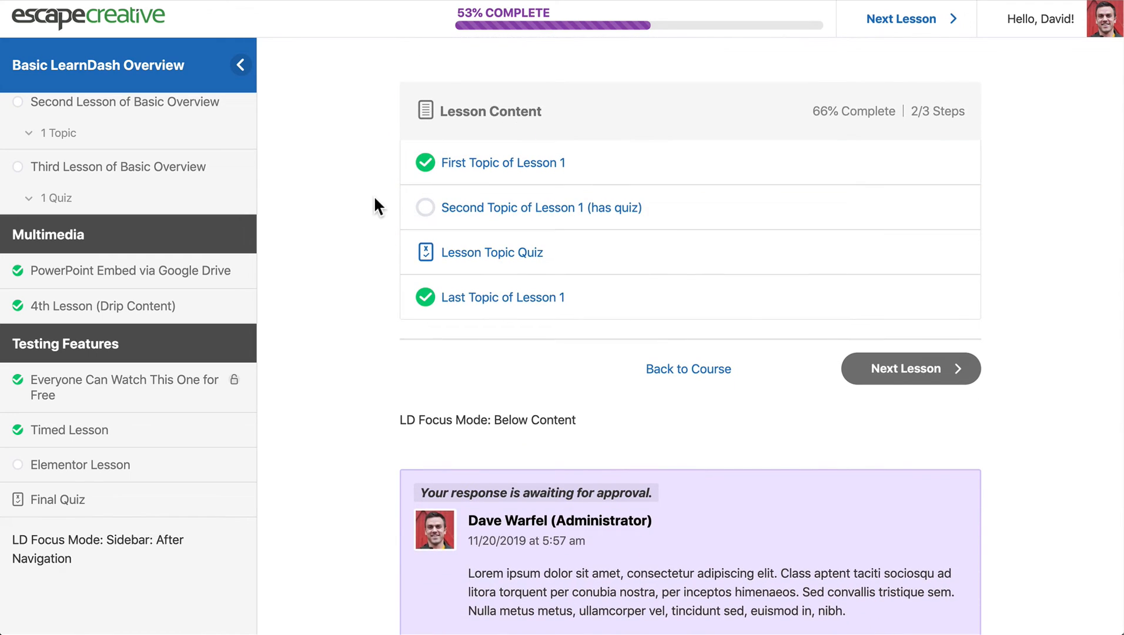
scroll(375, 200, down, 2)
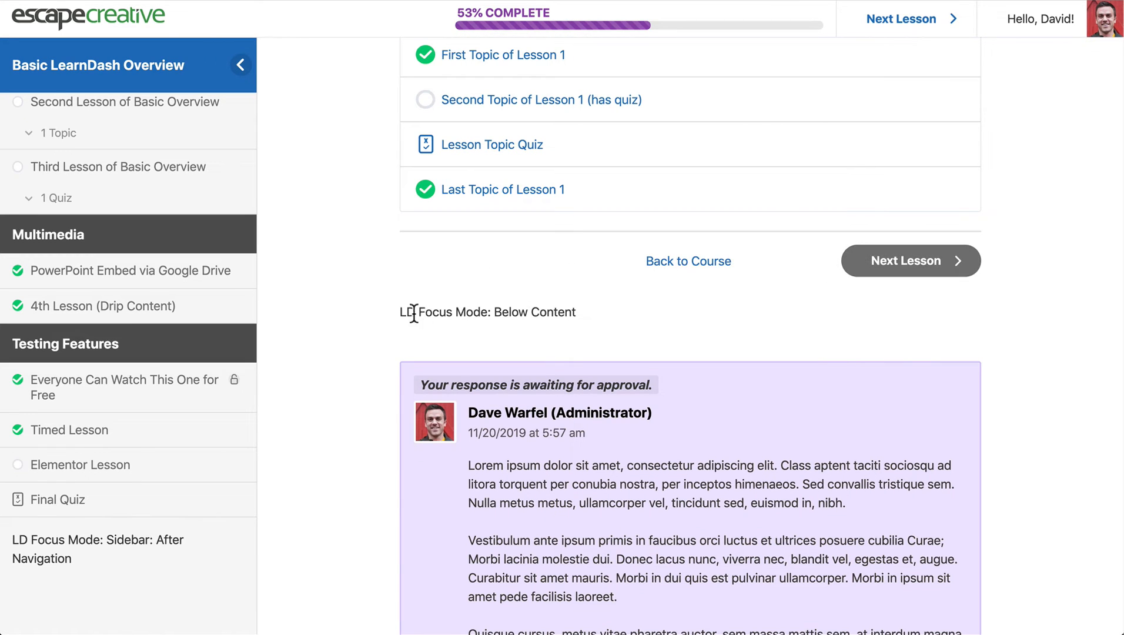
drag(402, 312, 576, 309)
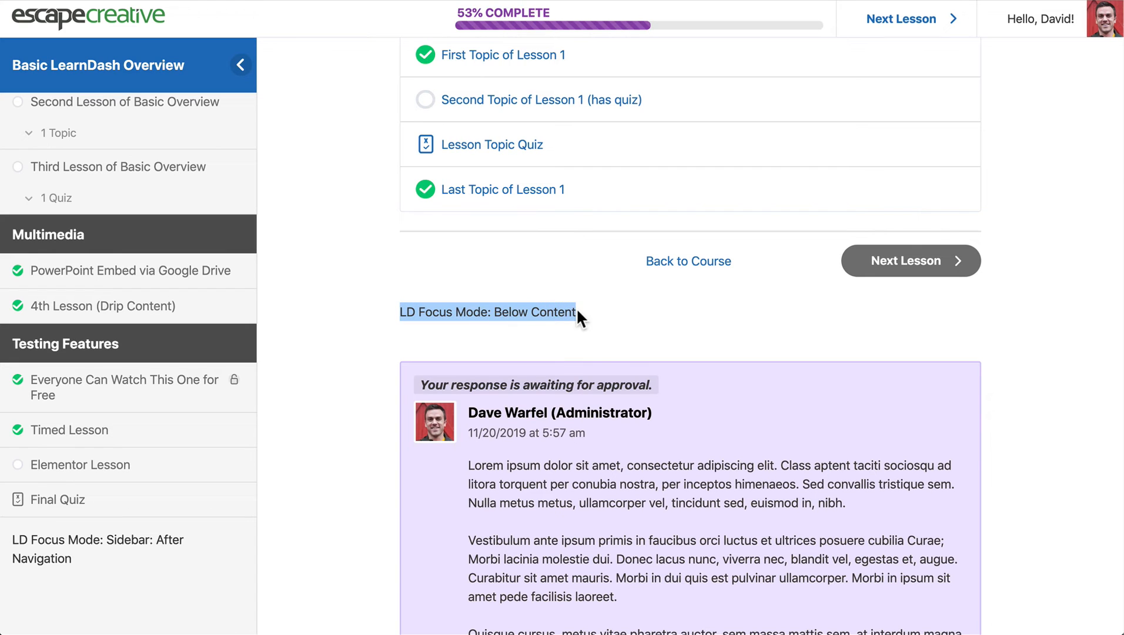
click(577, 311)
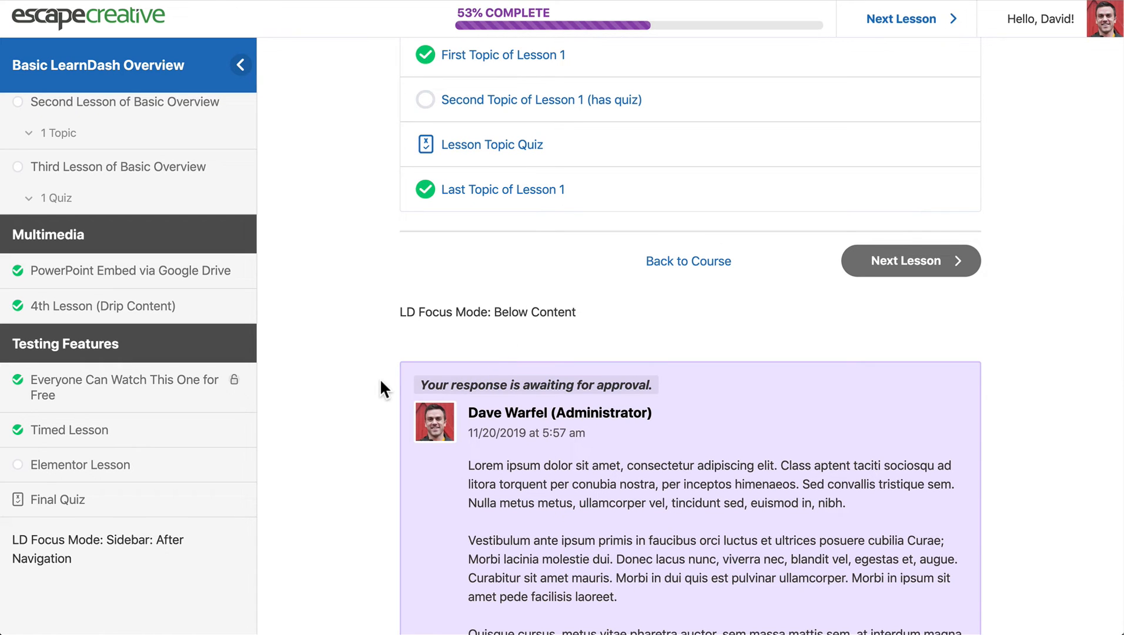
drag(439, 312, 553, 311)
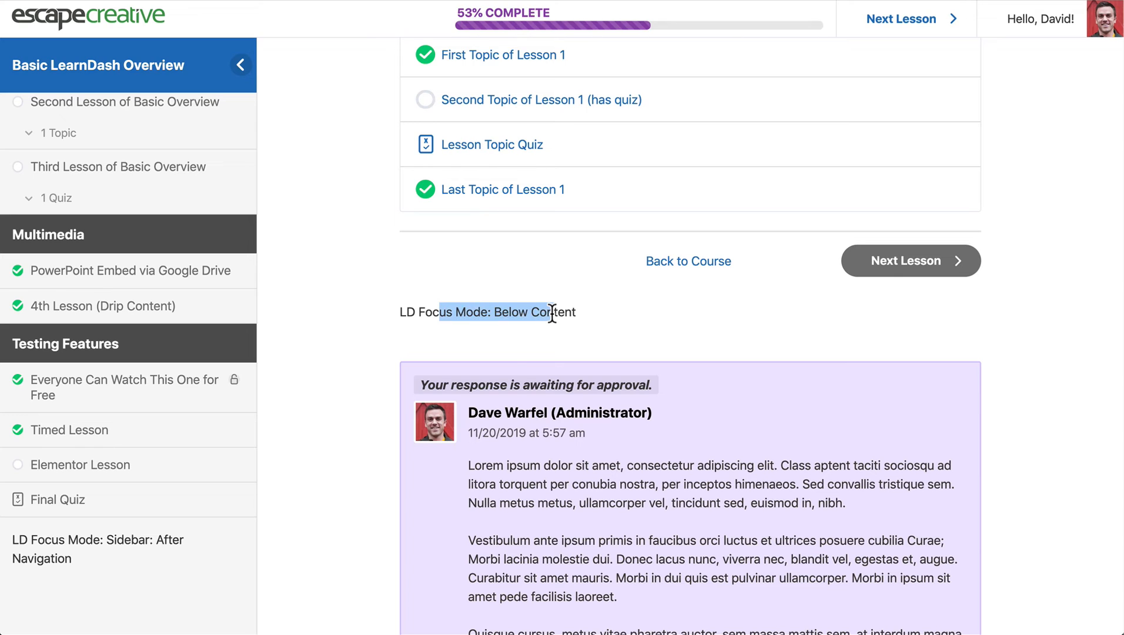
click(553, 312)
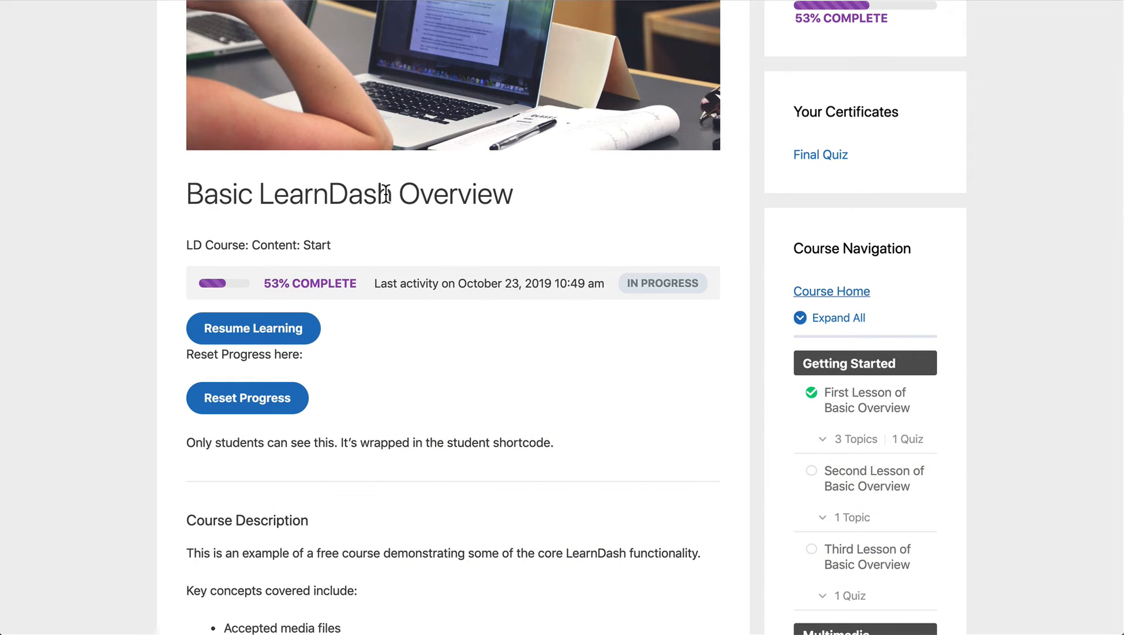
Highlight the Basic LearnDash Overview course title and the LD Course: Content: Start widget text beneath it
drag(187, 192, 497, 202)
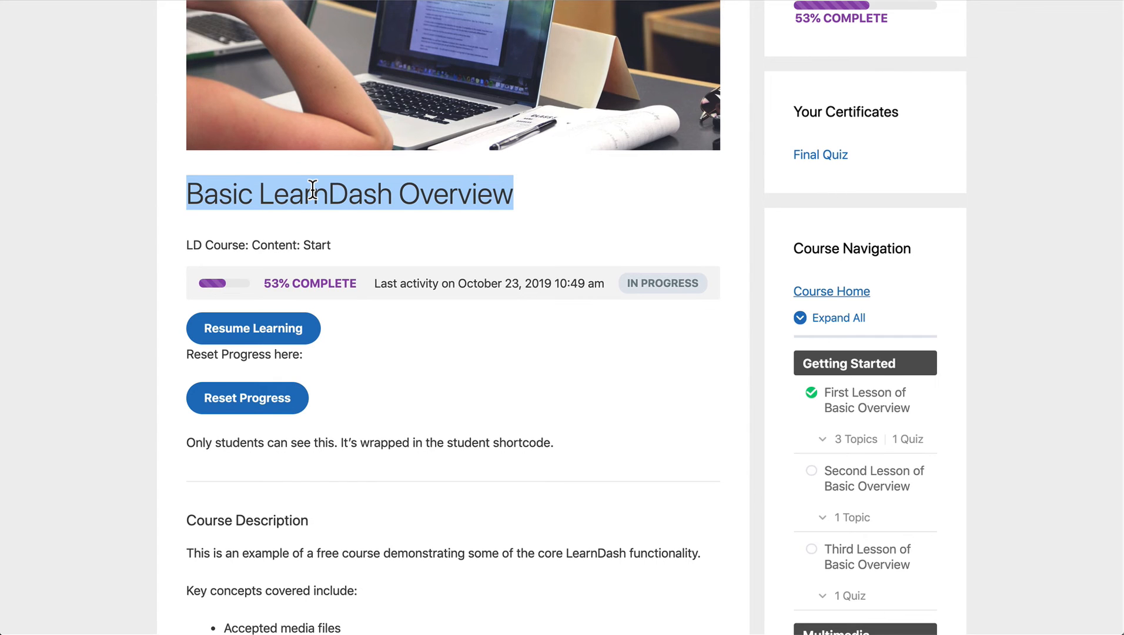
scroll(313, 190, down, 1)
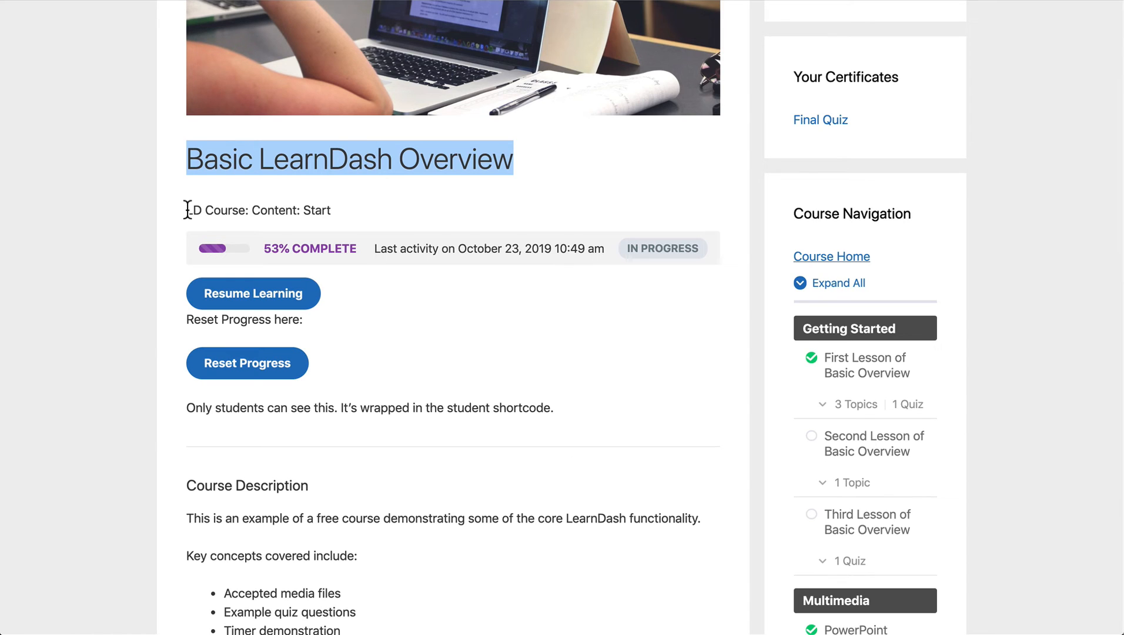
drag(187, 210, 352, 209)
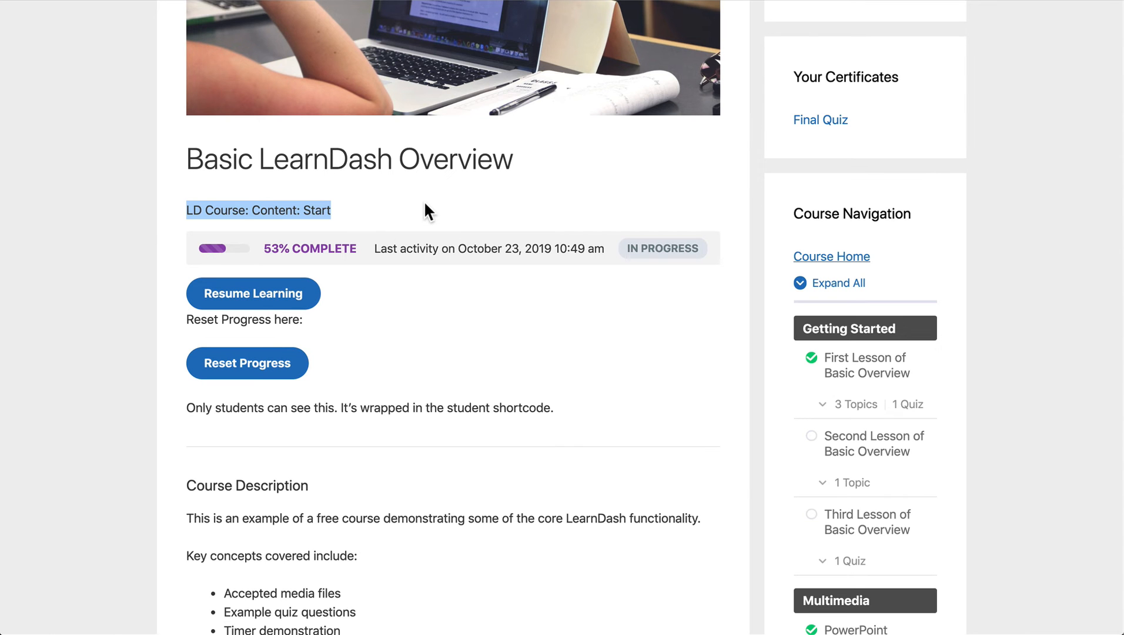
Examine the course page from its description through the Course Content list and highlight the LD Course: Content: End widget text
scroll(426, 209, down, 4)
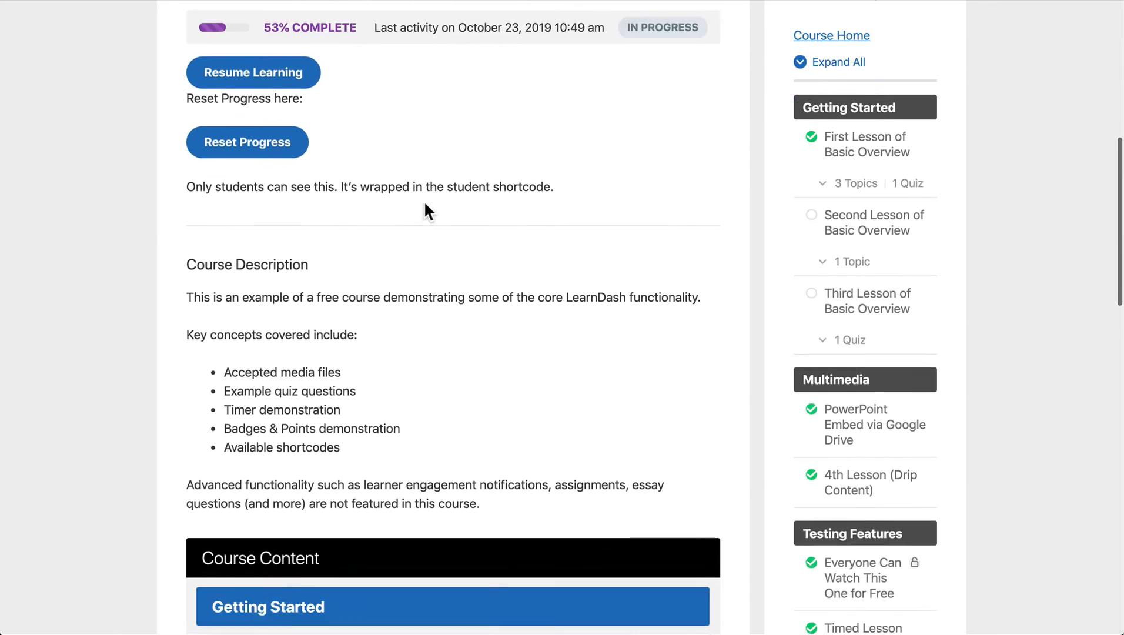
scroll(424, 203, down, 6)
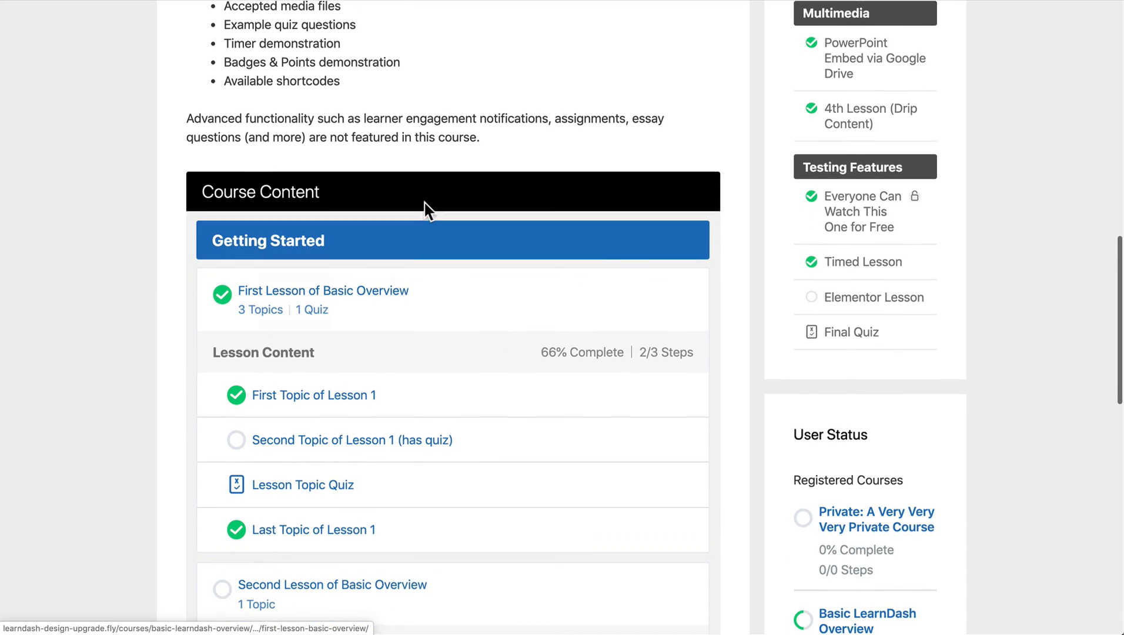
scroll(309, 57, up, 2)
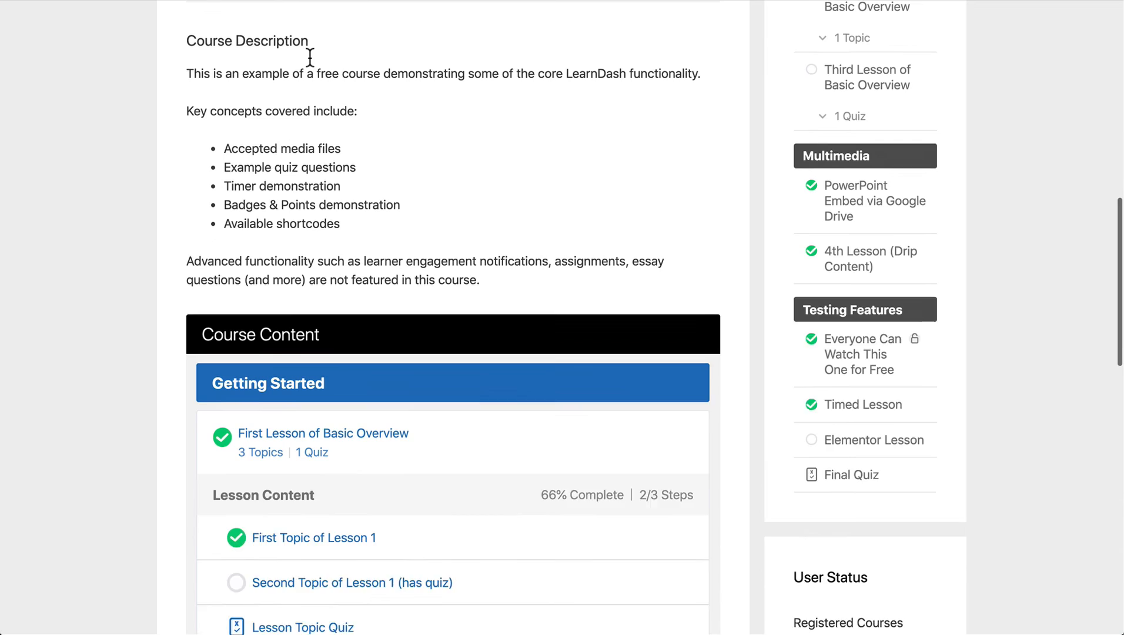
scroll(310, 57, up, 1)
drag(245, 90, 355, 309)
click(355, 310)
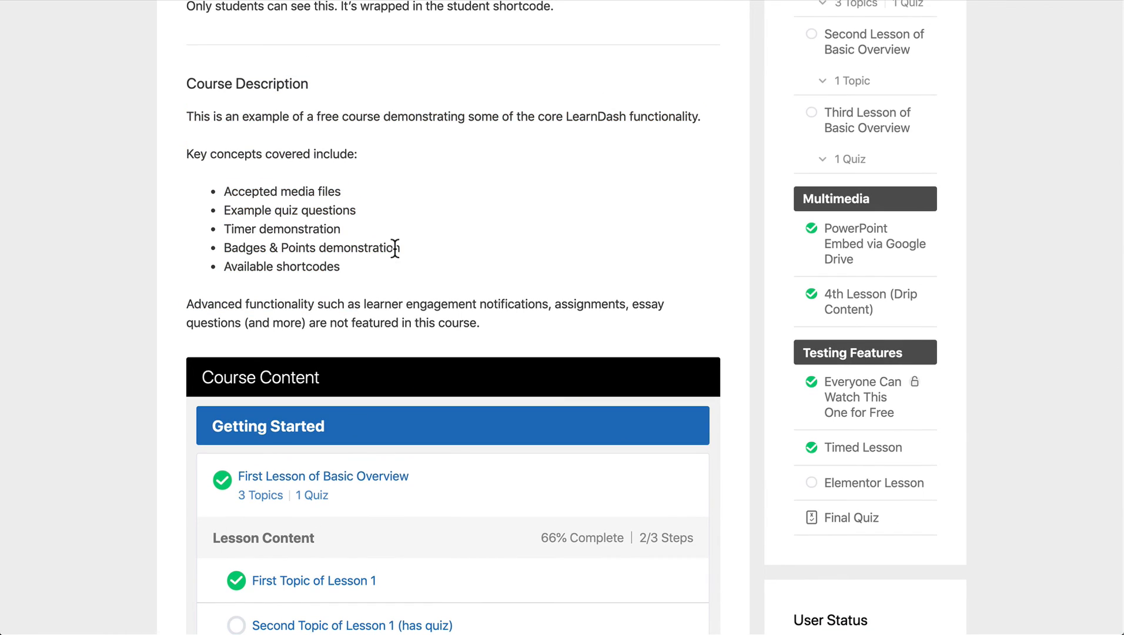
scroll(394, 248, down, 5)
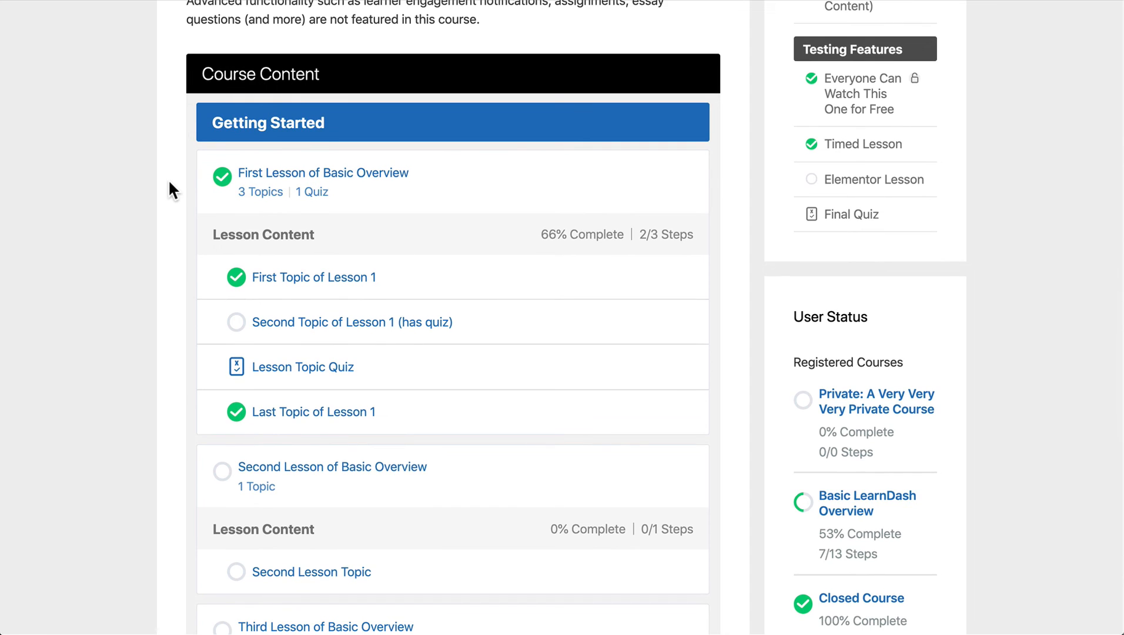
scroll(169, 183, down, 1)
scroll(172, 194, down, 10)
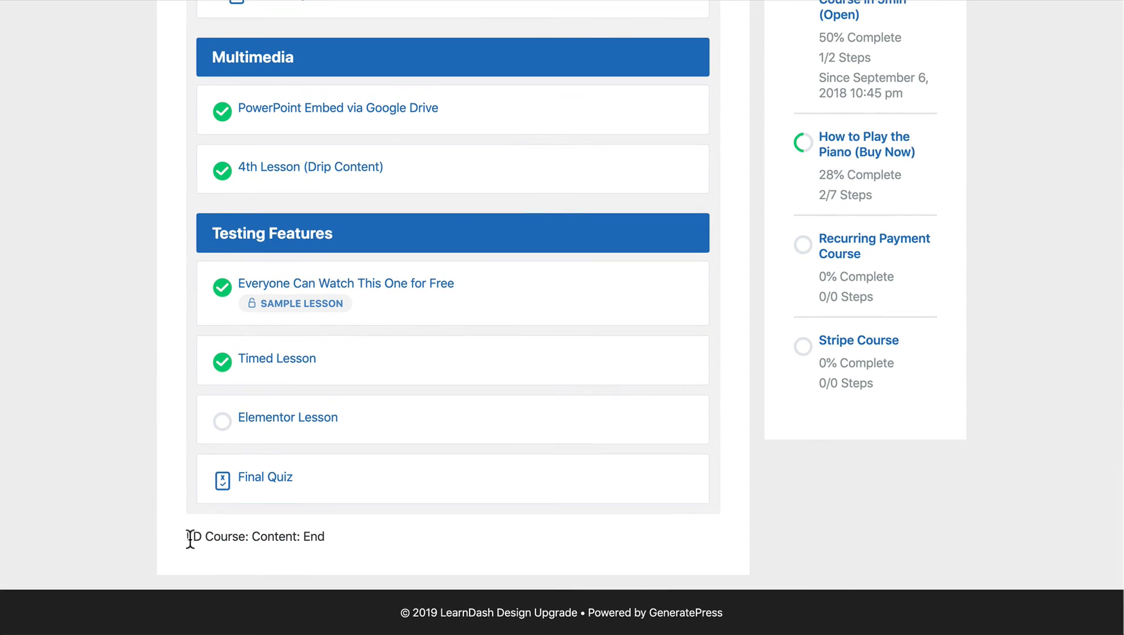
drag(188, 537, 344, 540)
click(344, 539)
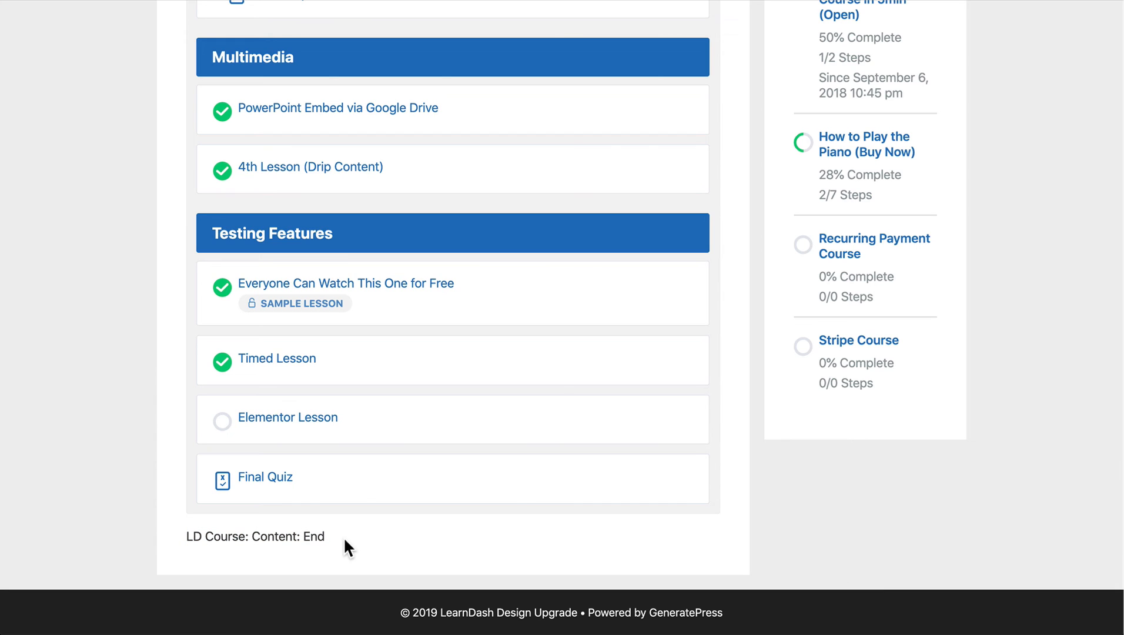